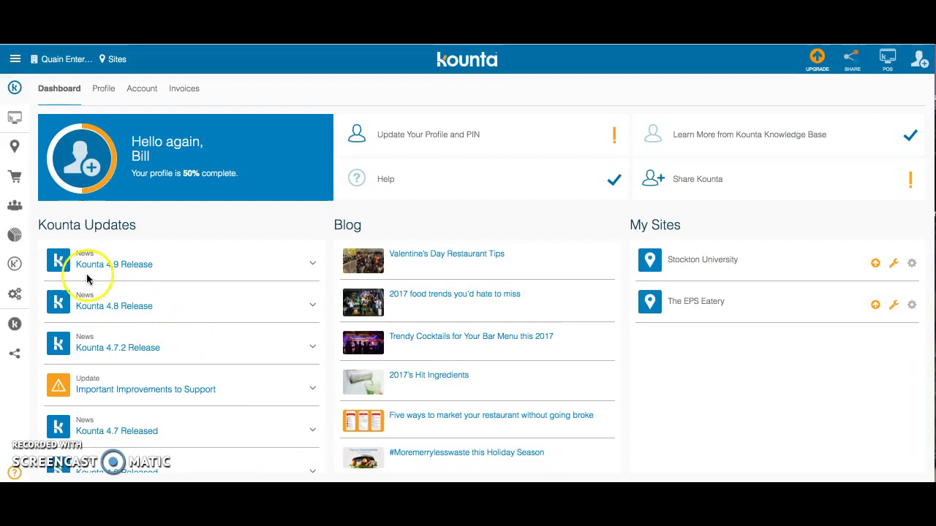
# Step: Switch to the Stockton University site and show its purchases for 17–23 Apr 2017
pyautogui.click(16, 262)
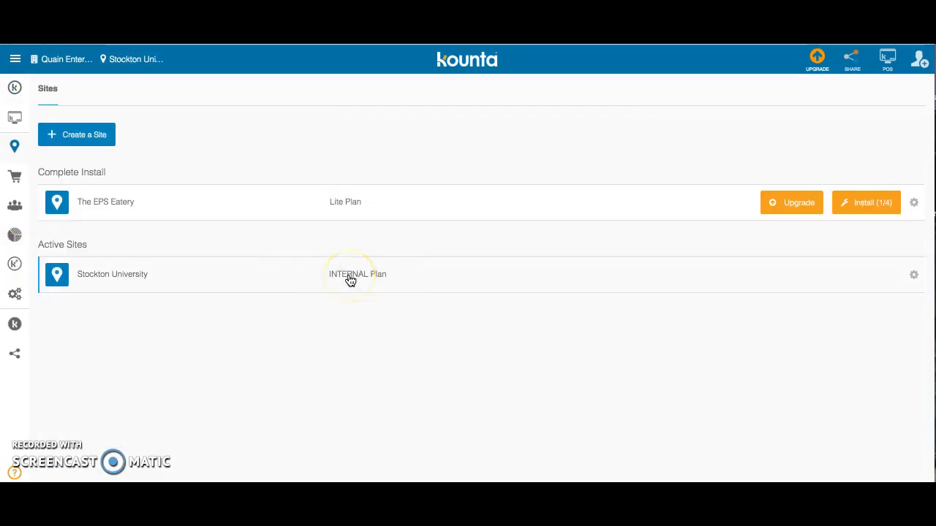
pyautogui.click(350, 281)
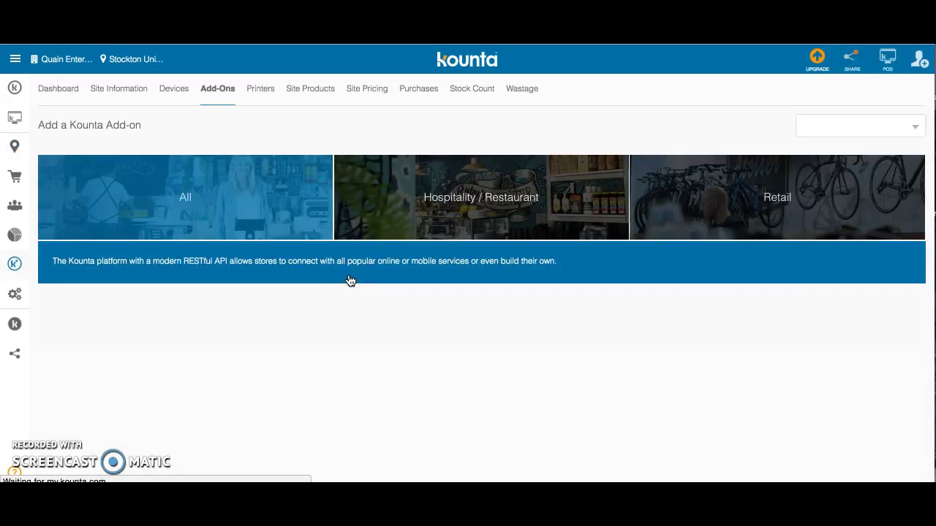
pyautogui.click(322, 172)
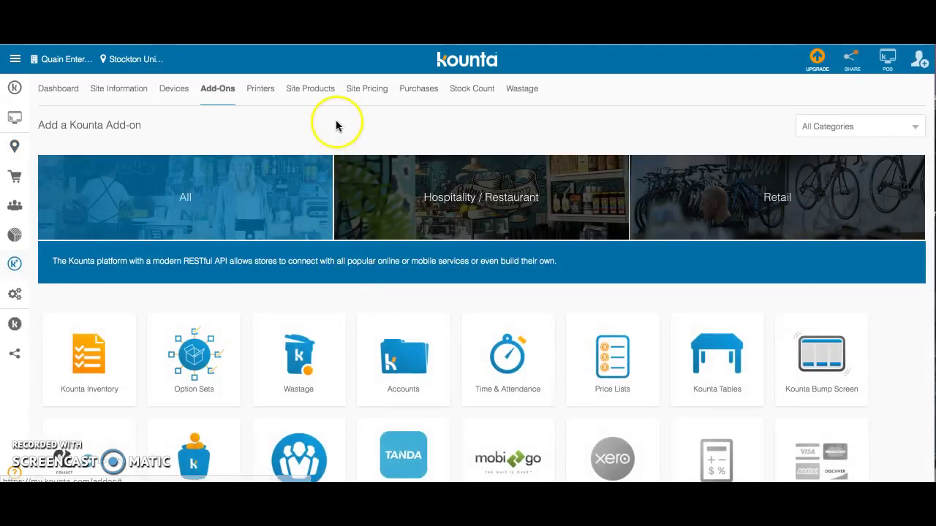
pyautogui.click(419, 103)
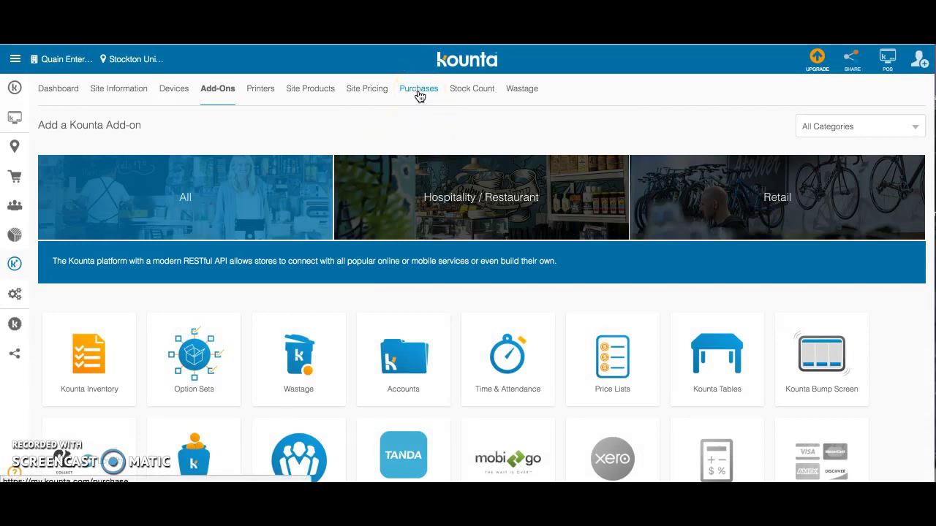
pyautogui.click(418, 93)
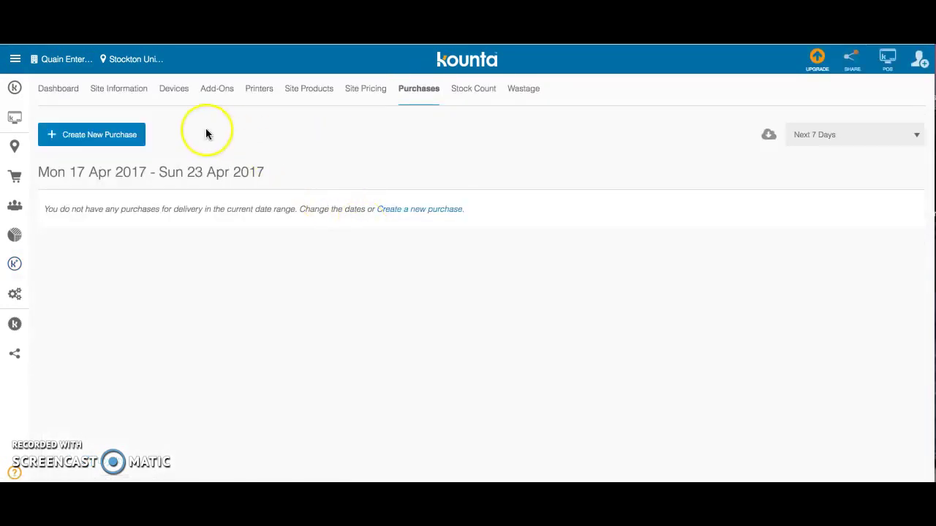
# Step: Create a purchase order from Larry's Quick Food Supplies, delivering 19 April 2017
pyautogui.click(126, 141)
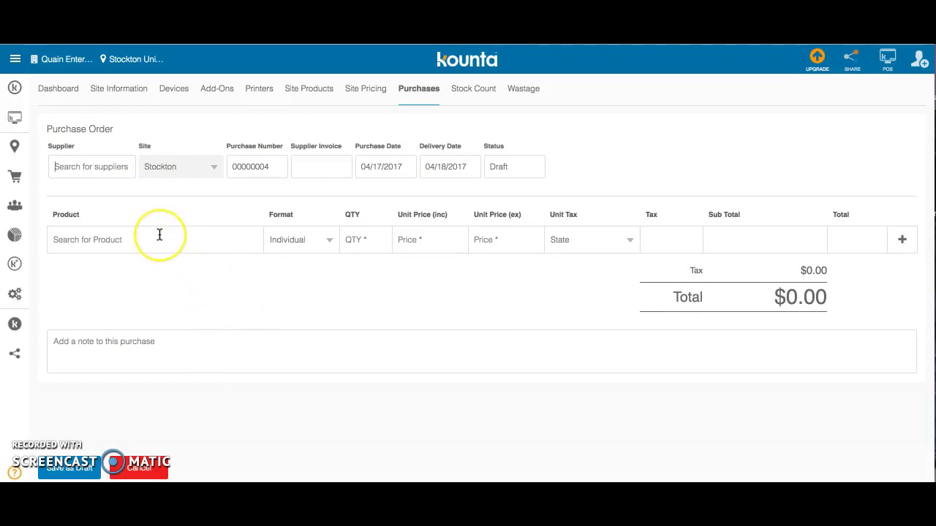
pyautogui.write('larr')
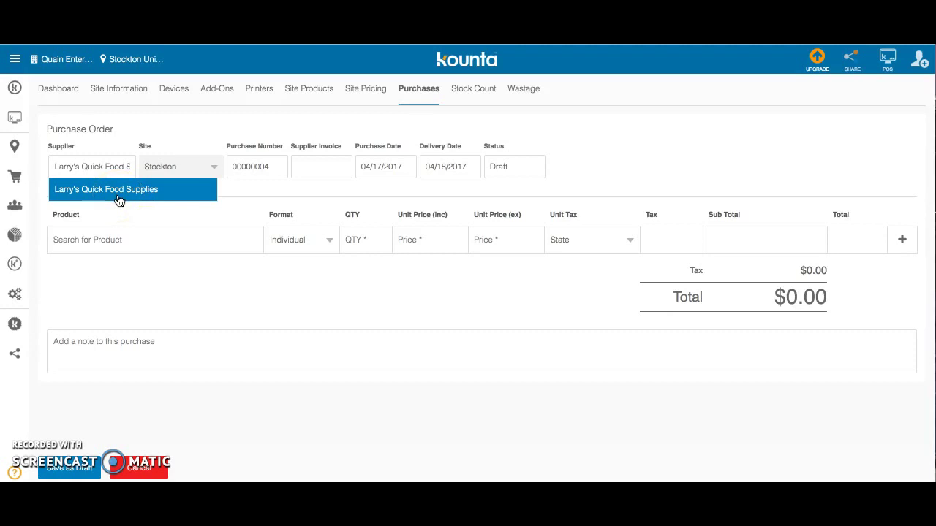
pyautogui.click(118, 198)
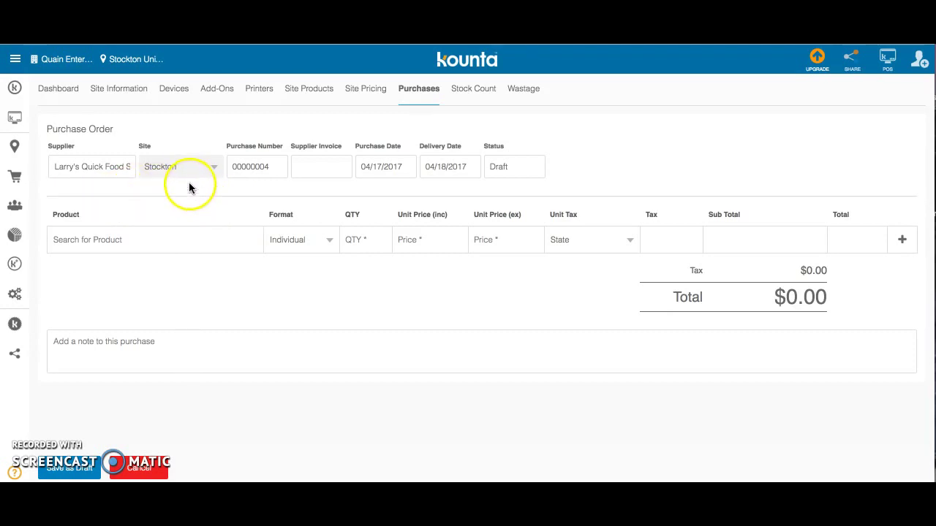
pyautogui.click(445, 167)
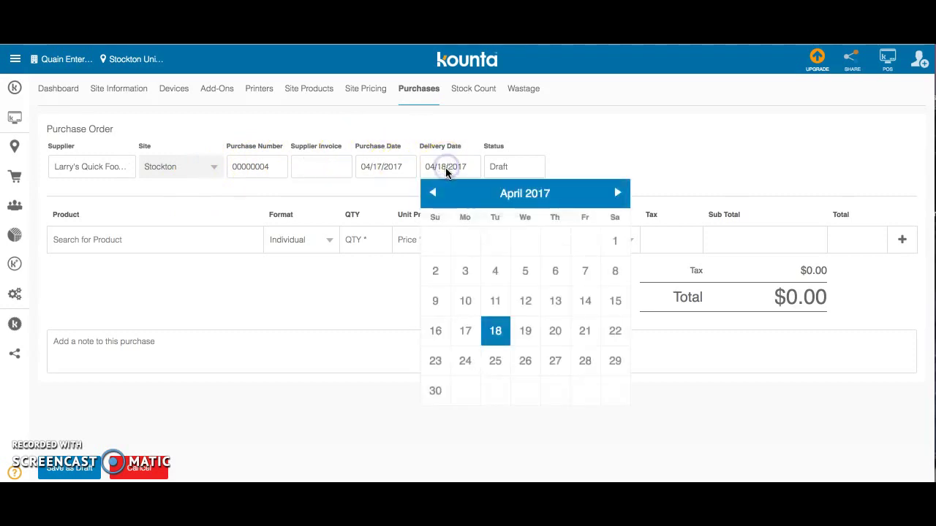
pyautogui.click(530, 331)
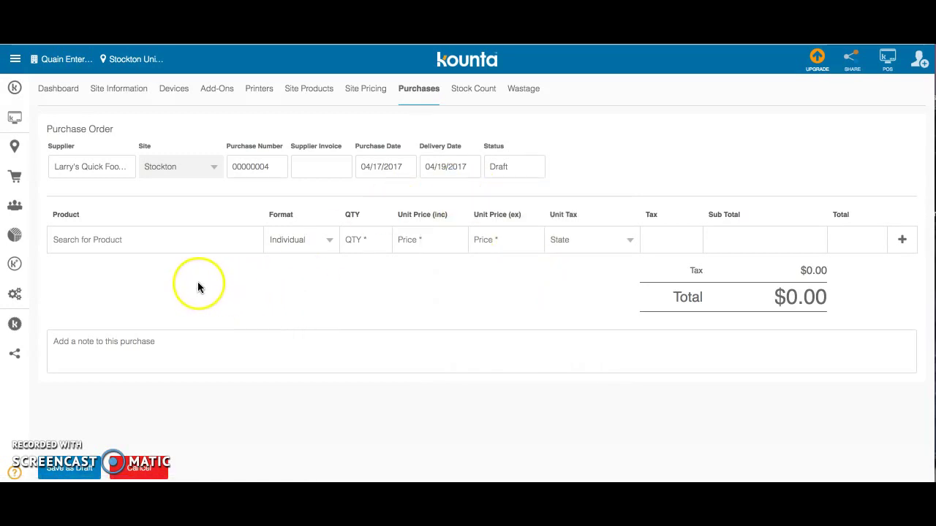
# Step: Put Lobster Tails (7oz) on the order line in Packs of 12 format
pyautogui.click(141, 244)
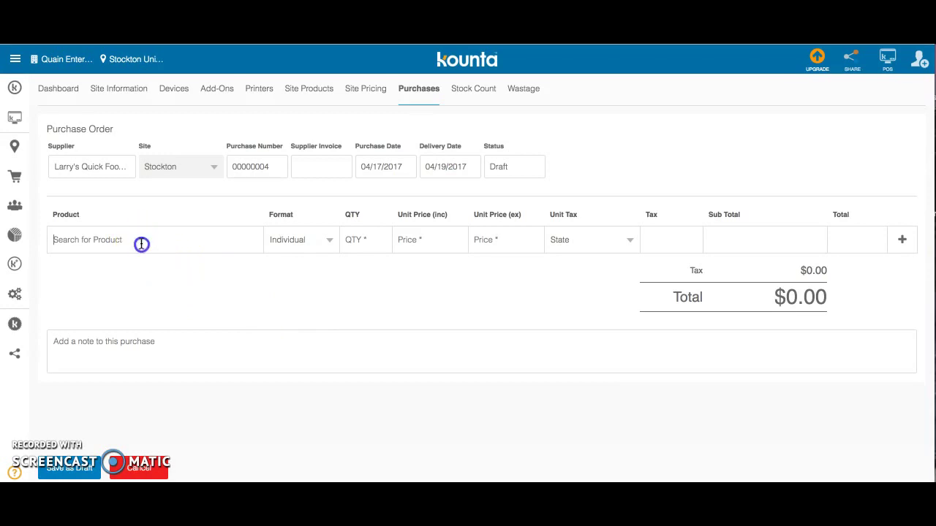
pyautogui.write('lob')
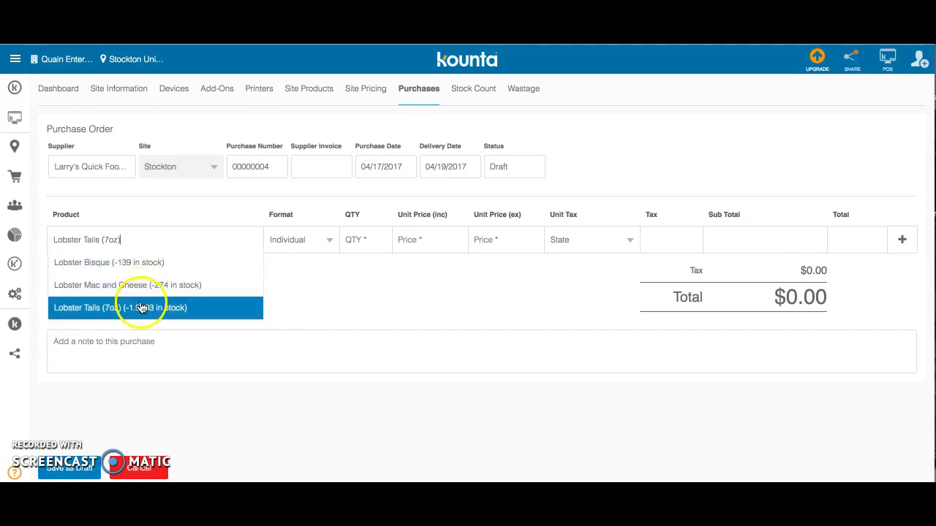
pyautogui.click(141, 307)
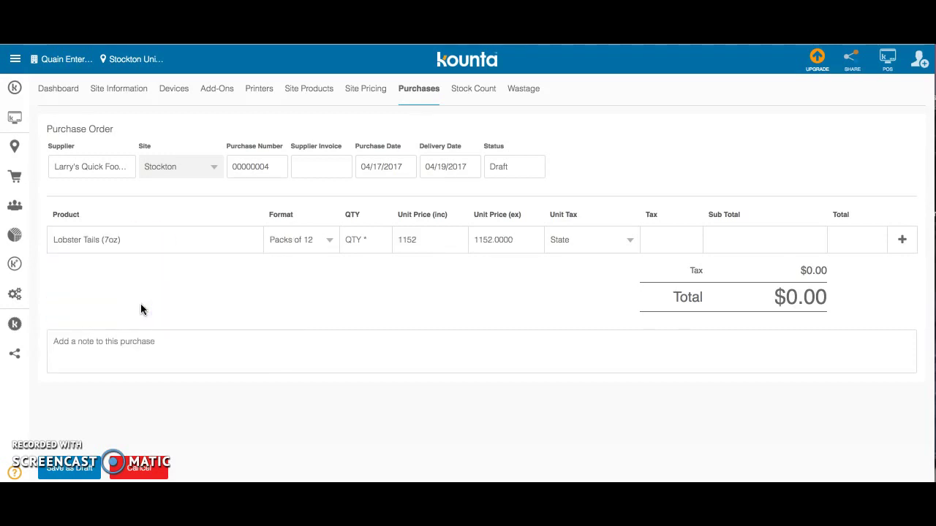
pyautogui.click(324, 244)
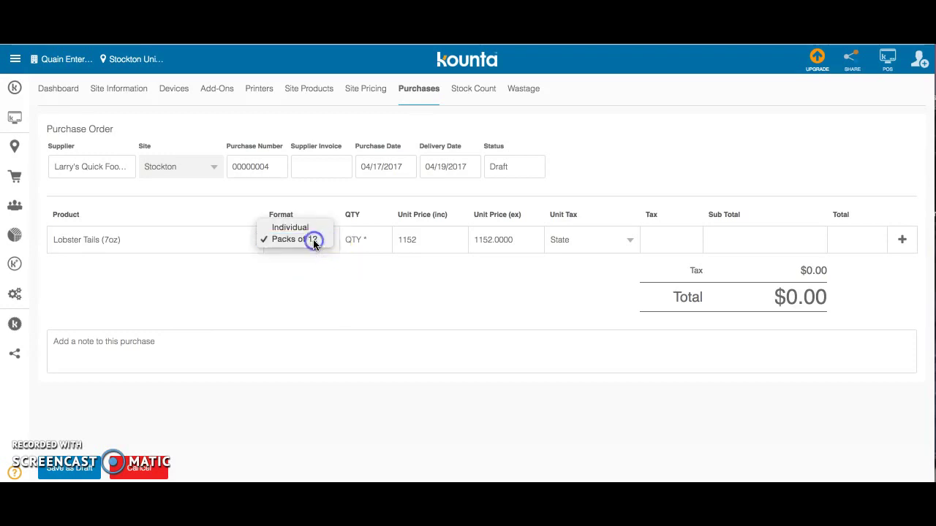
pyautogui.click(312, 239)
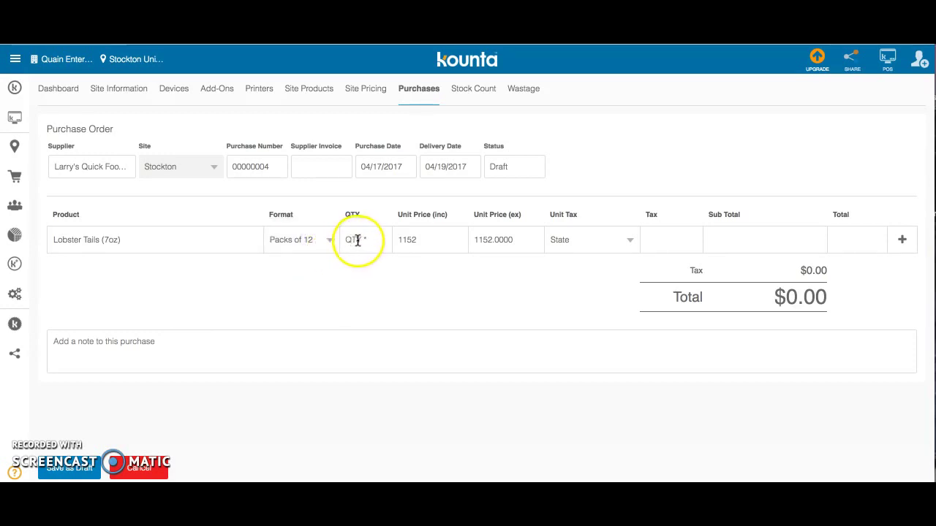
# Step: Set the lobster line to quantity 3 at a unit price of 84.00
pyautogui.click(357, 240)
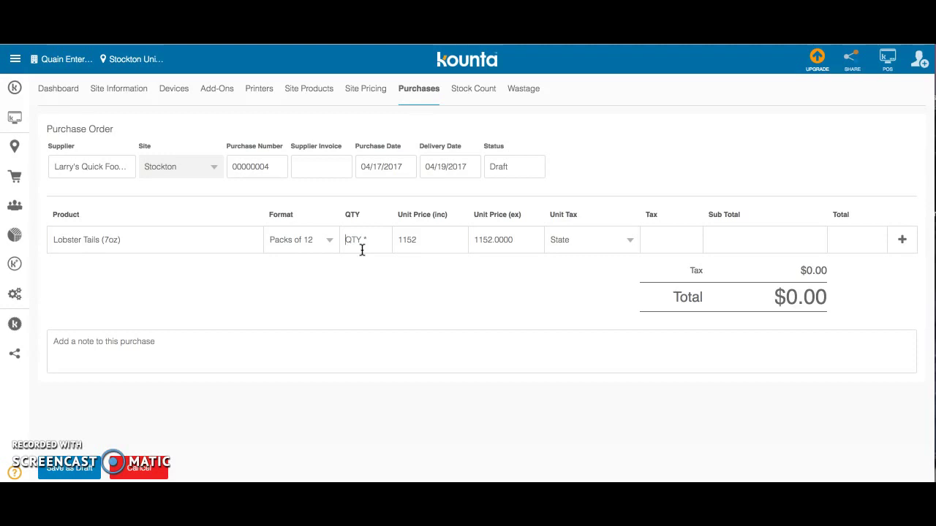
pyautogui.write('3')
pyautogui.click(436, 242)
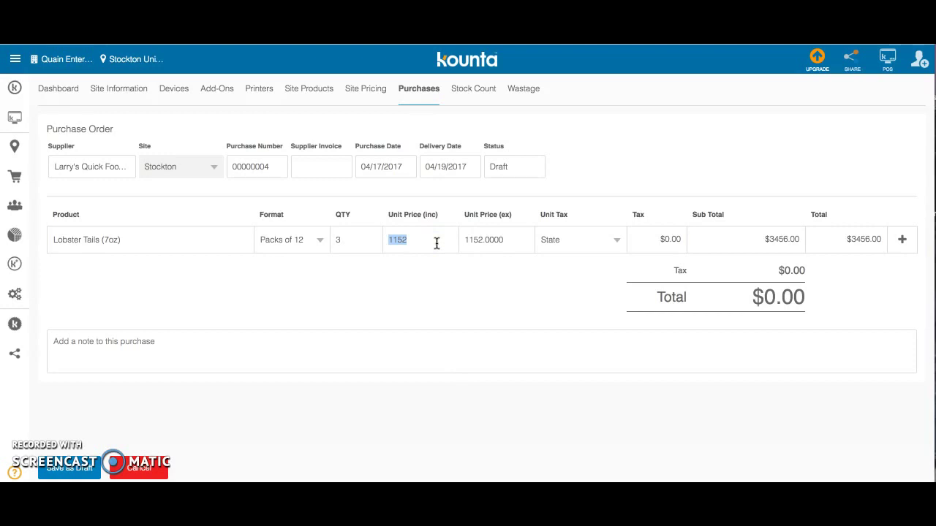
pyautogui.write('84')
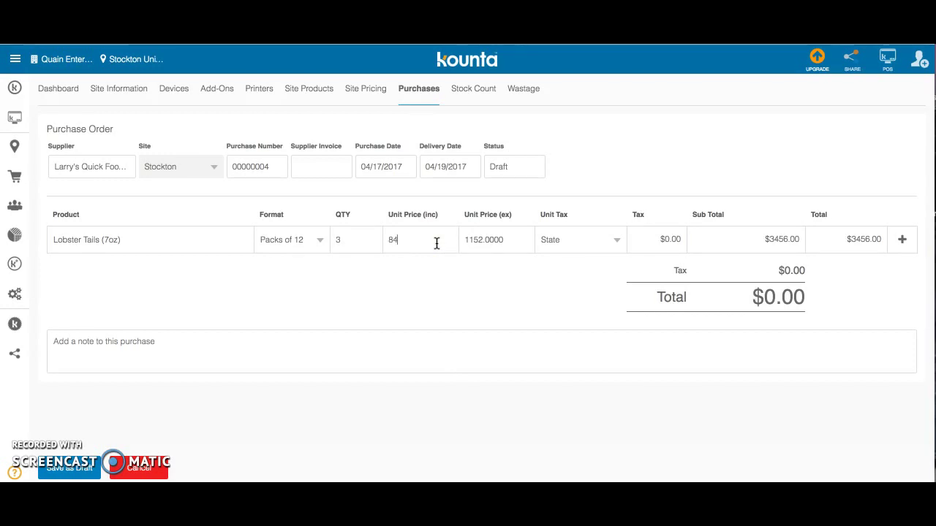
pyautogui.write('.00')
pyautogui.click(522, 281)
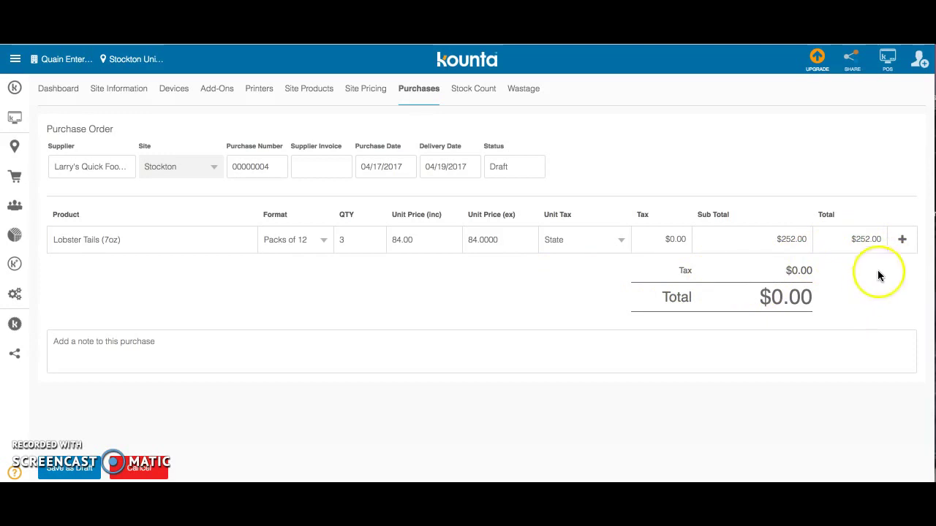
# Step: Add the lobster line and save the $252.00 order as draft purchase 00000004
pyautogui.click(902, 241)
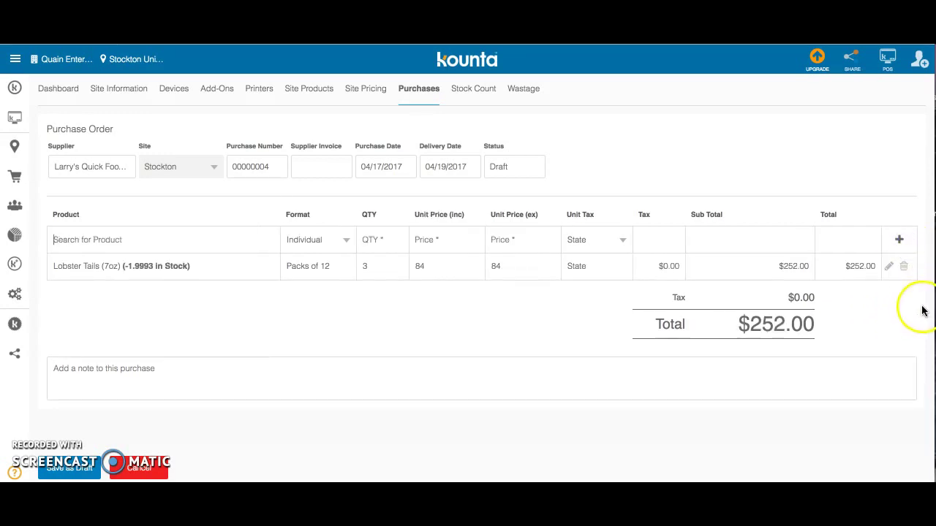
pyautogui.scroll(-1, 922, 310)
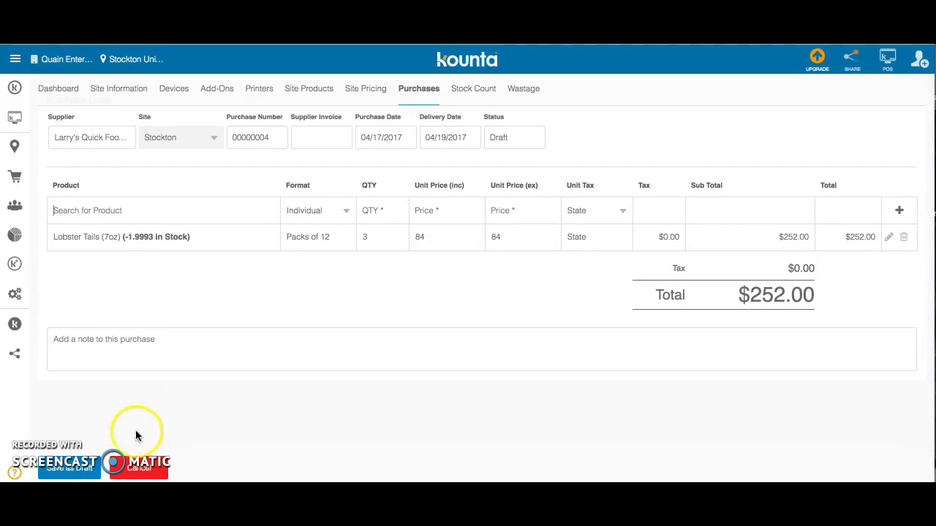
pyautogui.click(81, 470)
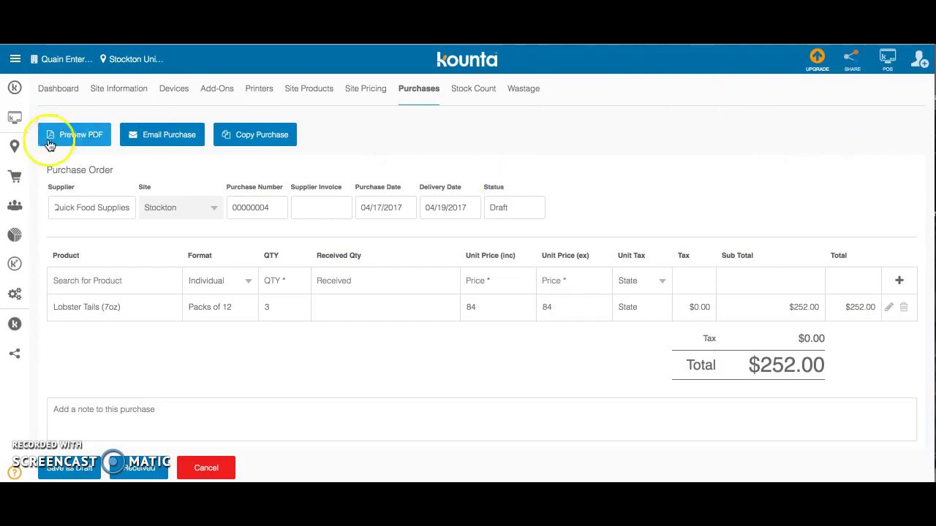
# Step: Go to the product list and open the Import New Products page
pyautogui.click(18, 179)
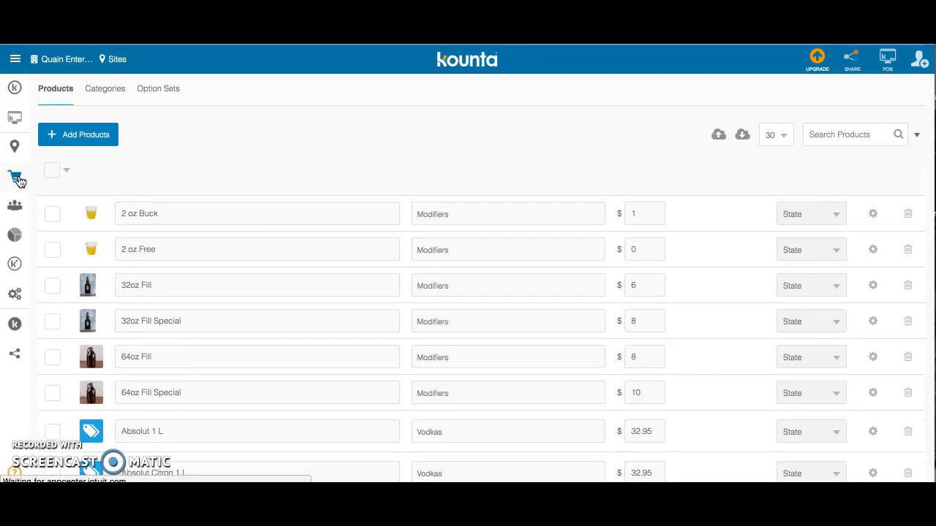
pyautogui.click(102, 146)
pyautogui.click(285, 319)
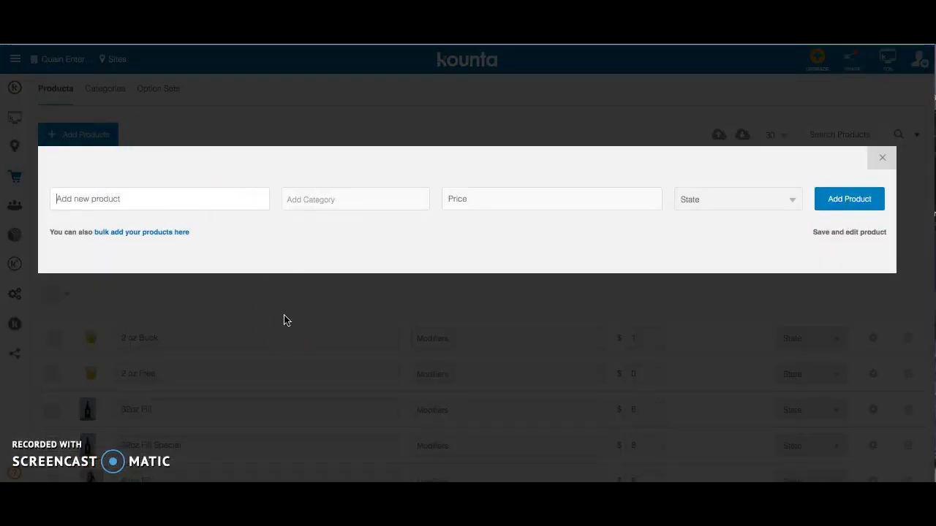
pyautogui.click(881, 158)
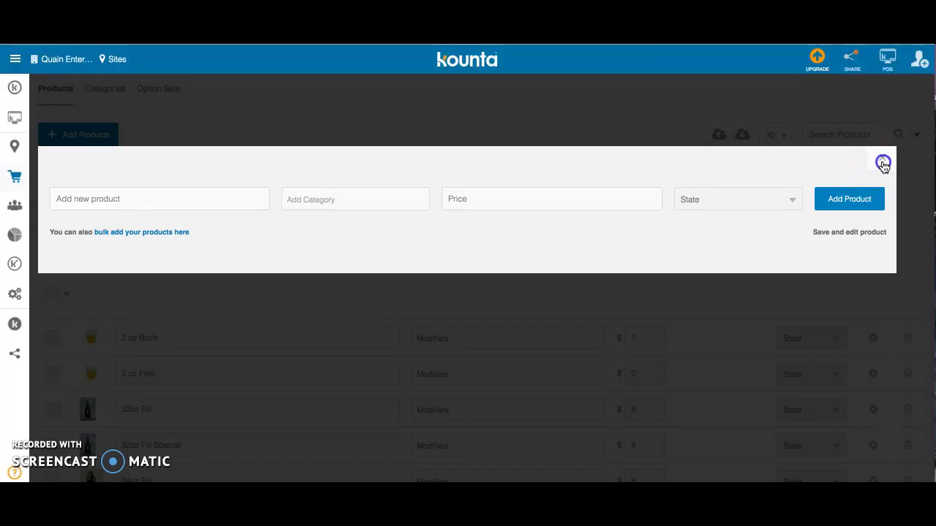
pyautogui.click(719, 139)
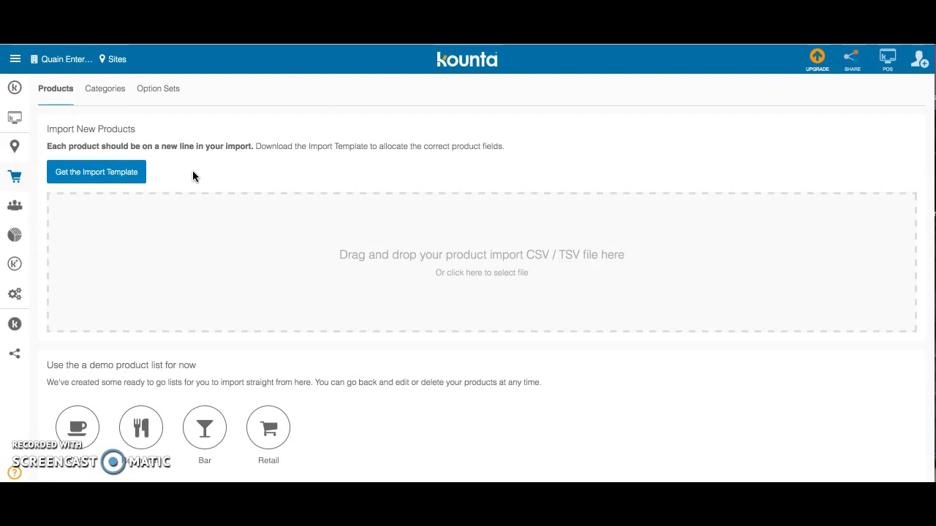
# Step: Download the product import template and dismiss the Excel template gallery
pyautogui.click(128, 172)
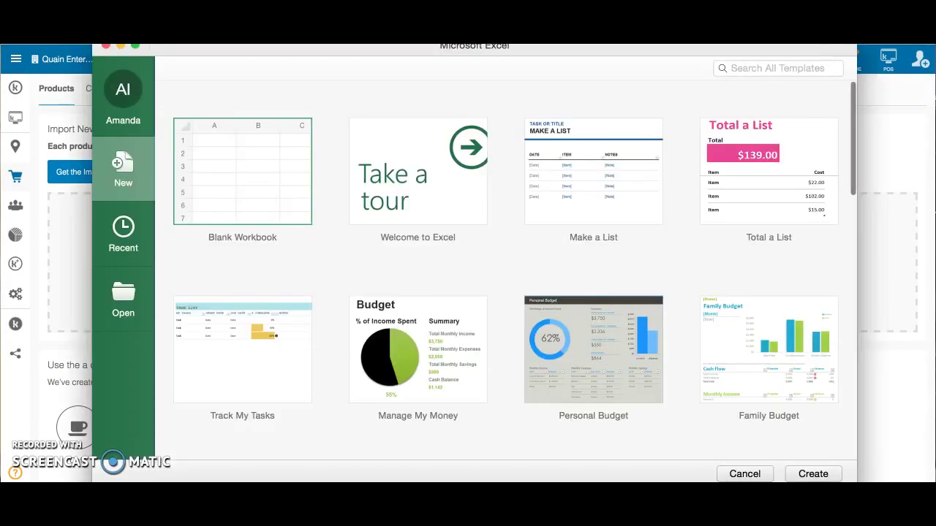
pyautogui.press('Escape')
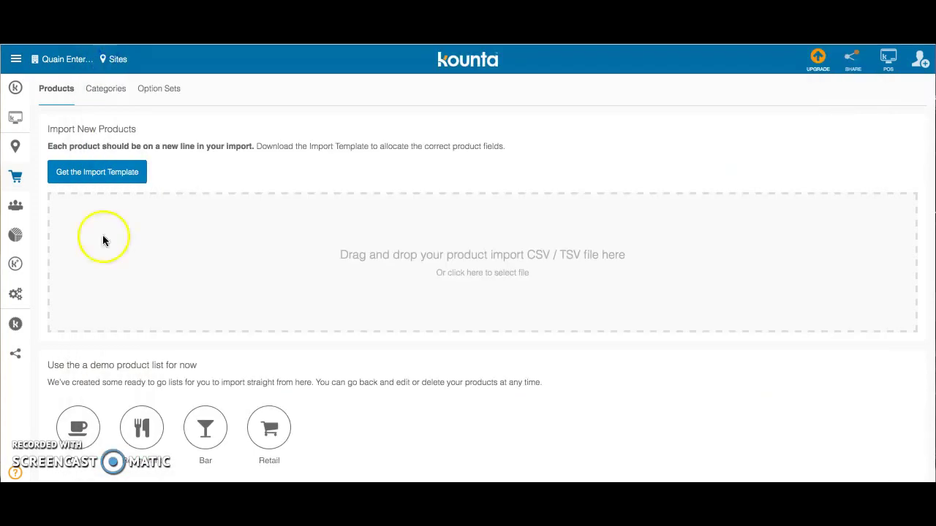